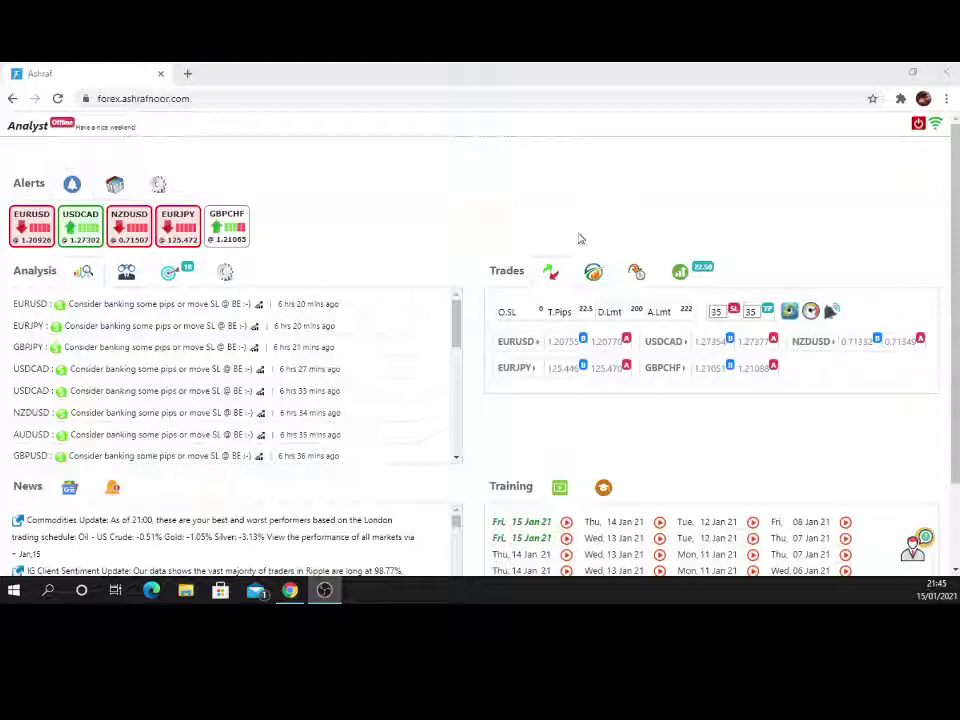
# - Show the closed-trades table listing two USDCAD longs earning 11.4 and 11.1 pips
pyautogui.click(704, 282)
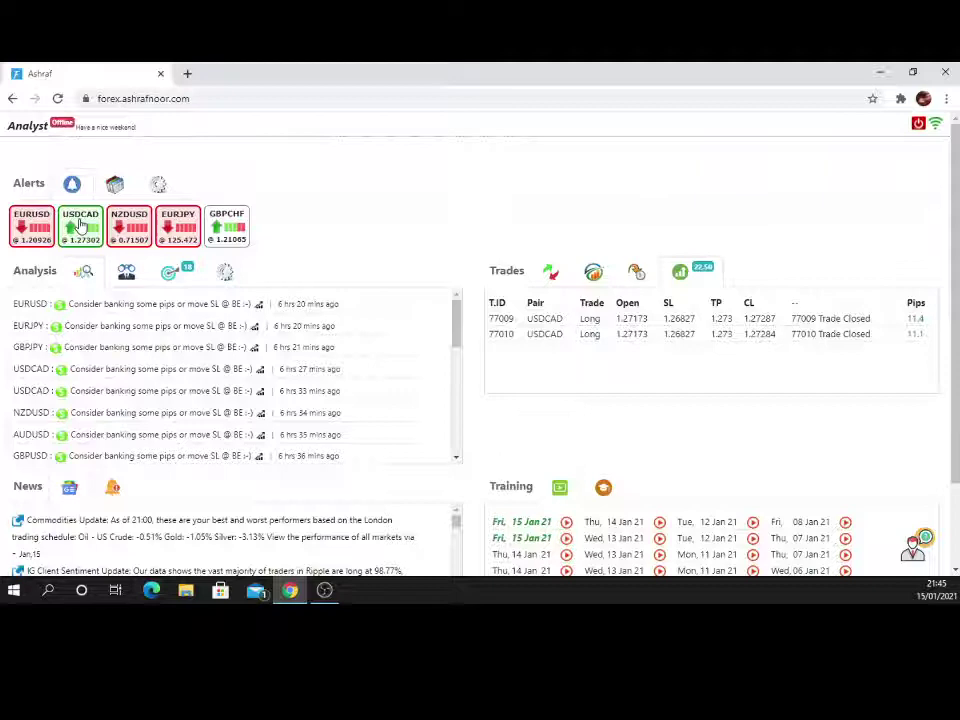
# - Open the USDCAD chart, draw a rally trendline and a horizontal line across the highs, then close it
pyautogui.click(80, 226)
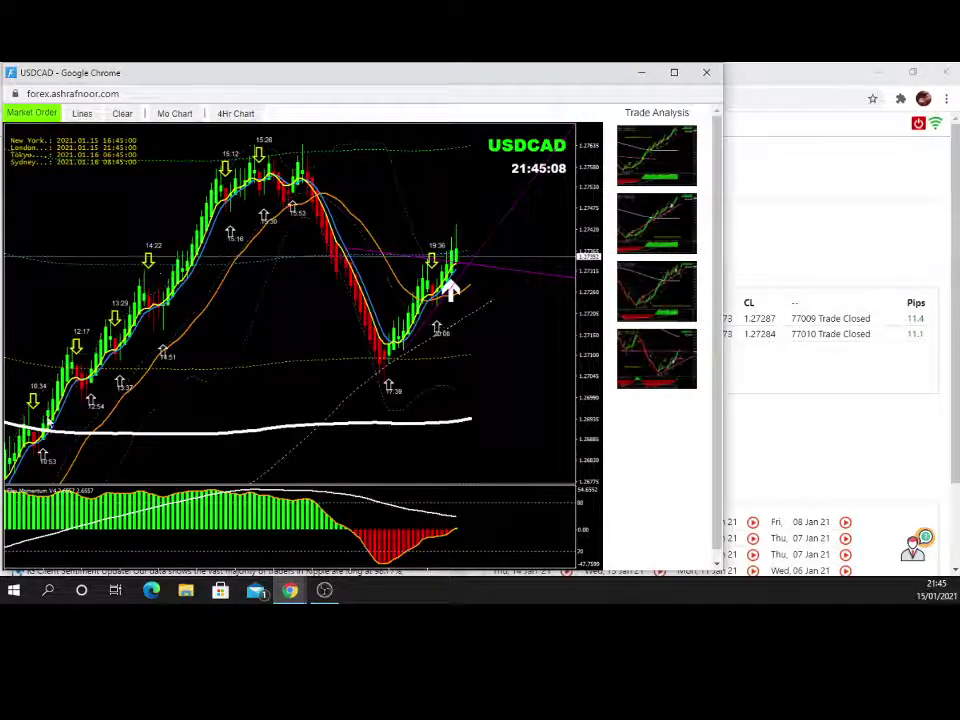
pyautogui.click(82, 113)
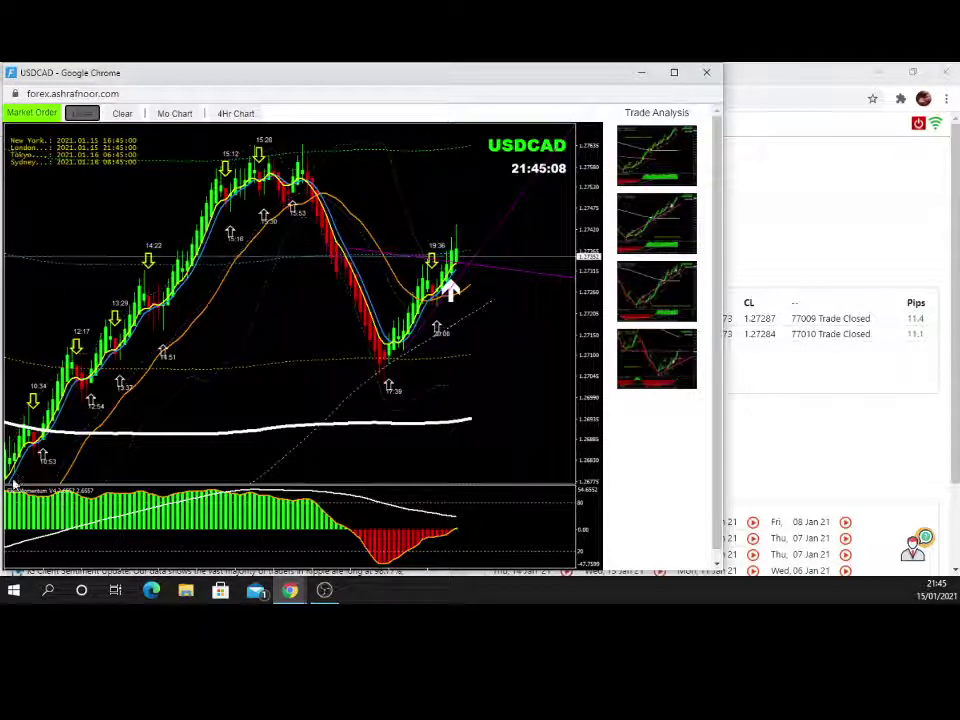
pyautogui.moveTo(12, 476)
pyautogui.mouseDown()
pyautogui.moveTo(272, 237)
pyautogui.moveTo(291, 196)
pyautogui.mouseUp()
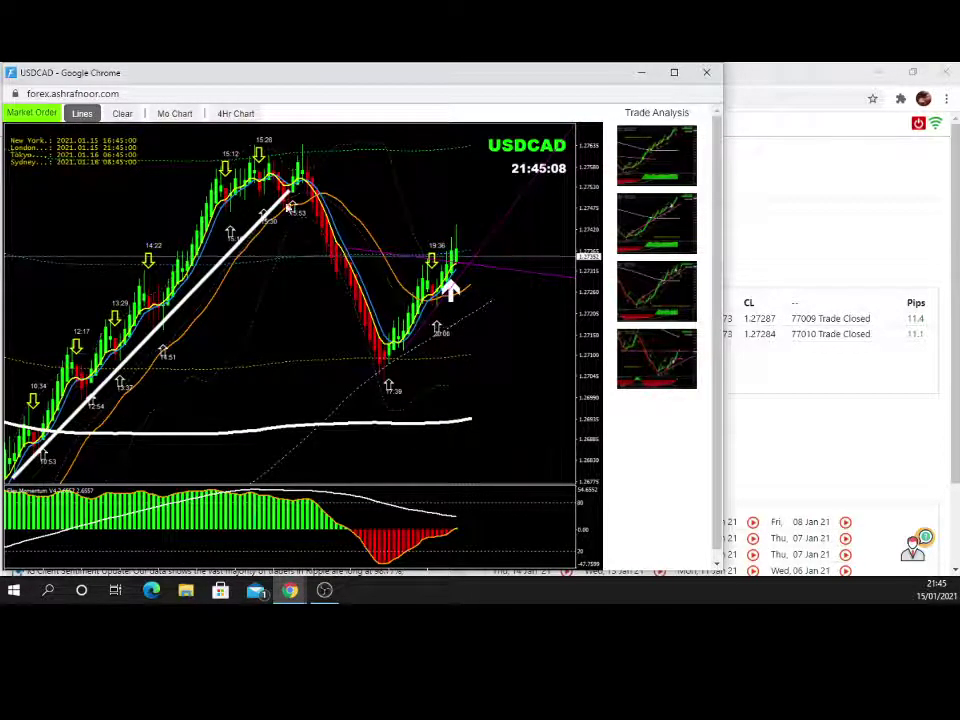
pyautogui.moveTo(238, 147); pyautogui.dragTo(411, 148)
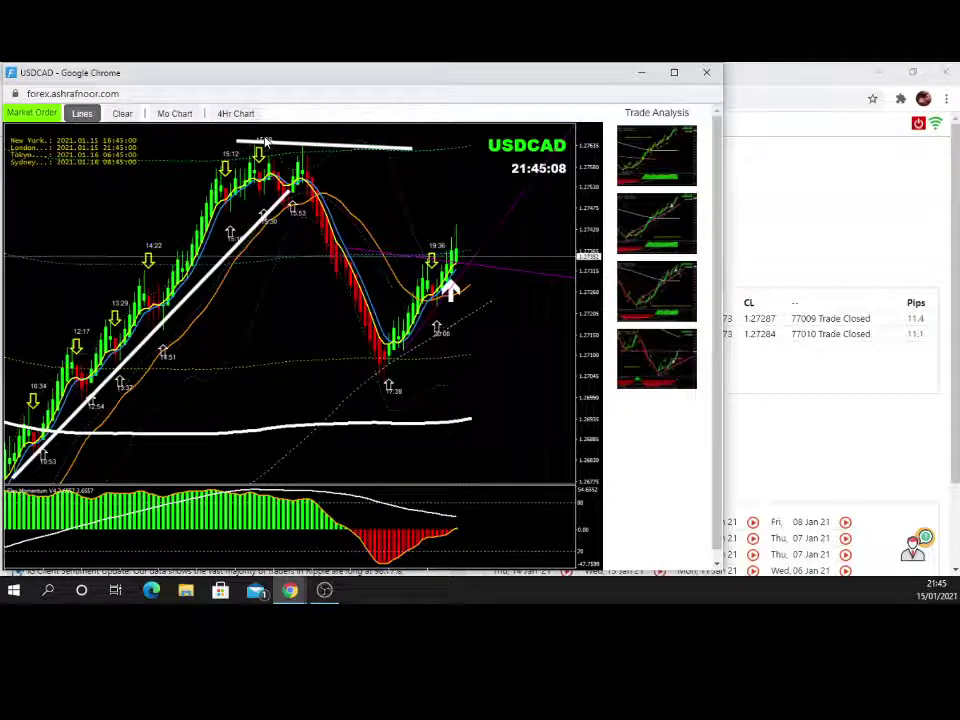
pyautogui.click(706, 72)
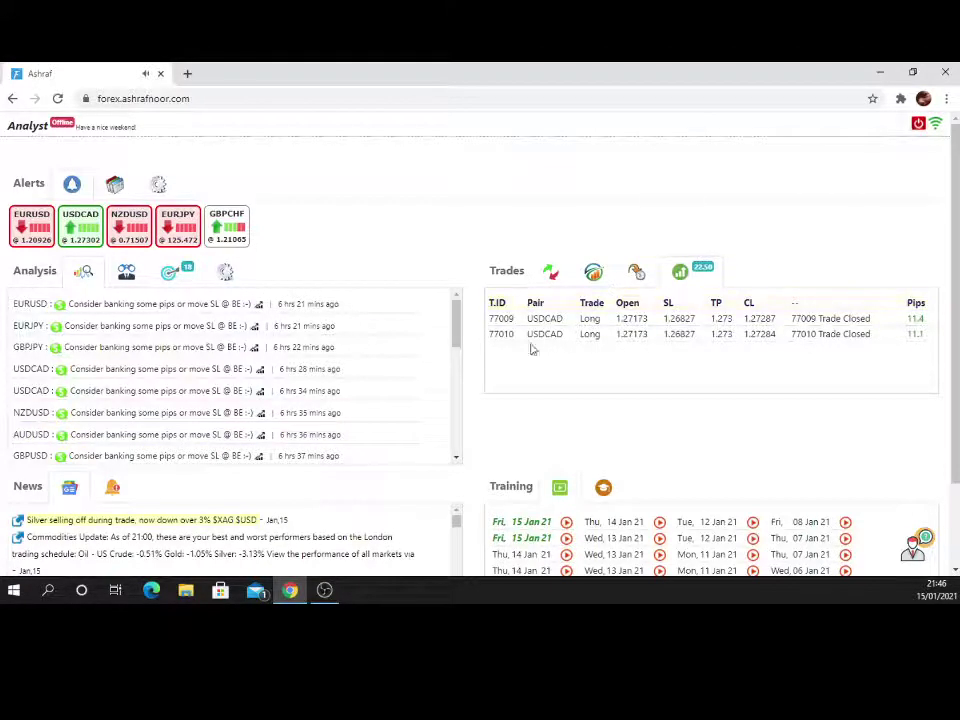
# - Open trade 77009's Trade Screenshot window with its two USDCAD rally charts
pyautogui.click(500, 319)
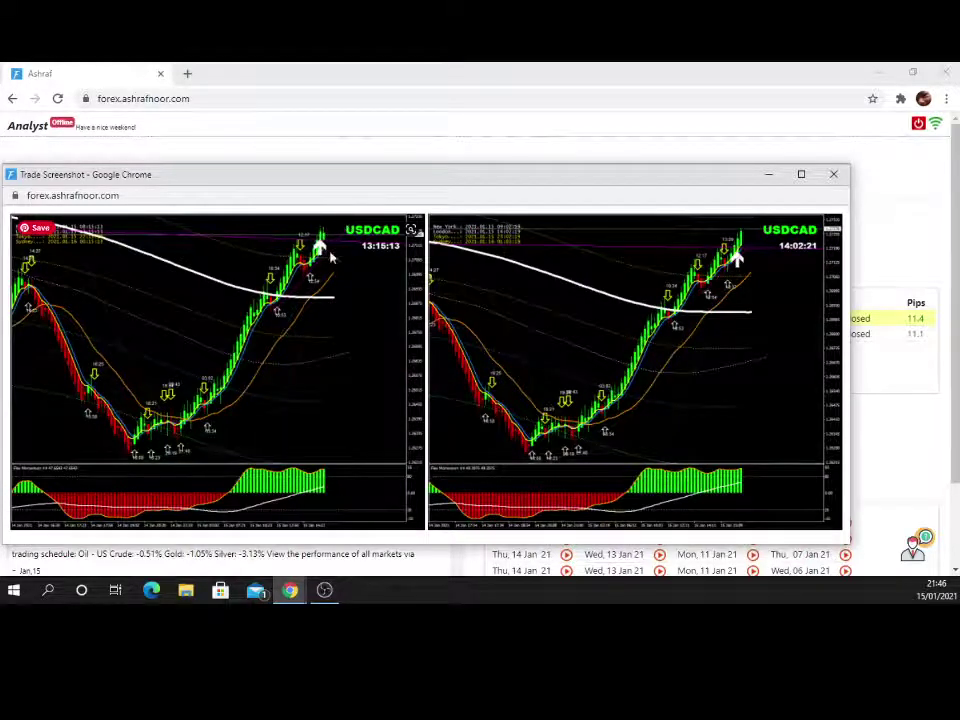
pyautogui.moveTo(635, 370)
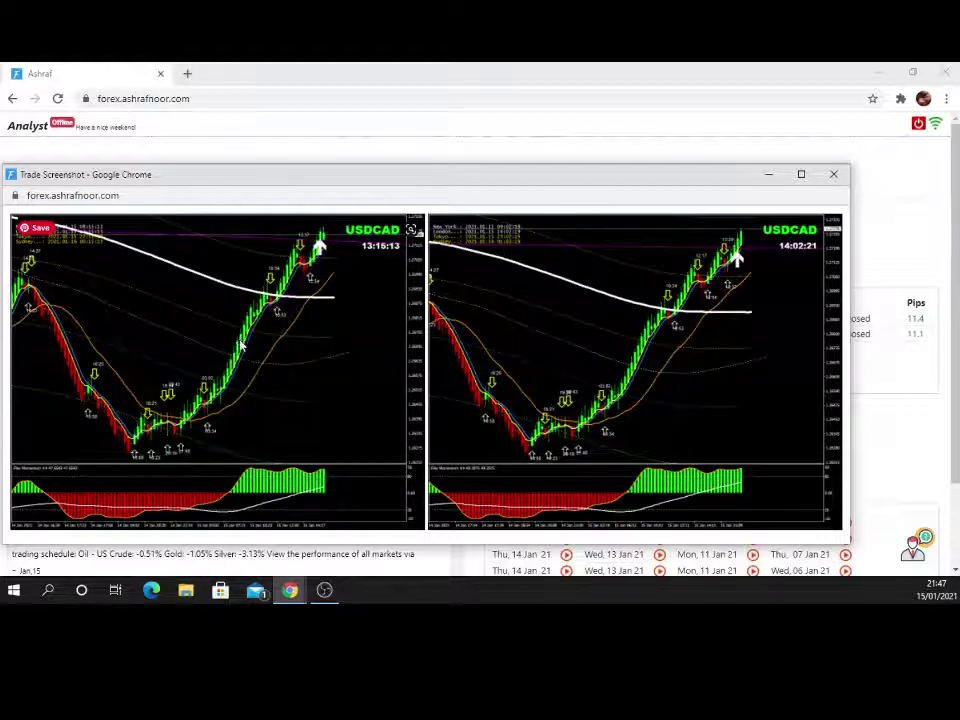
# - Close the Trade Screenshot window to return to the closed USDCAD trades list
pyautogui.click(833, 174)
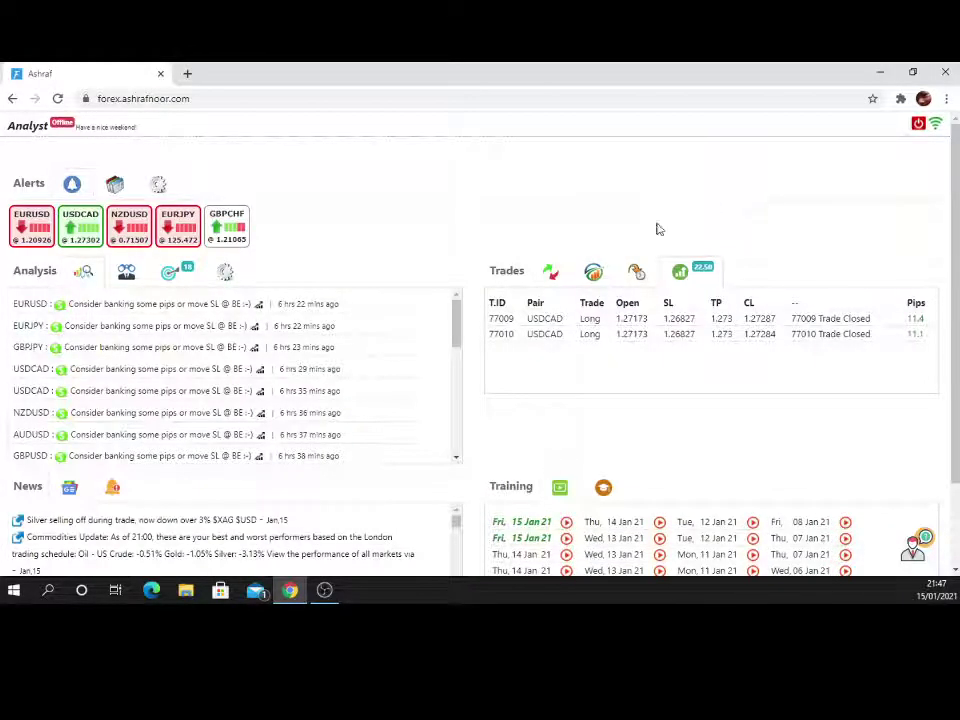